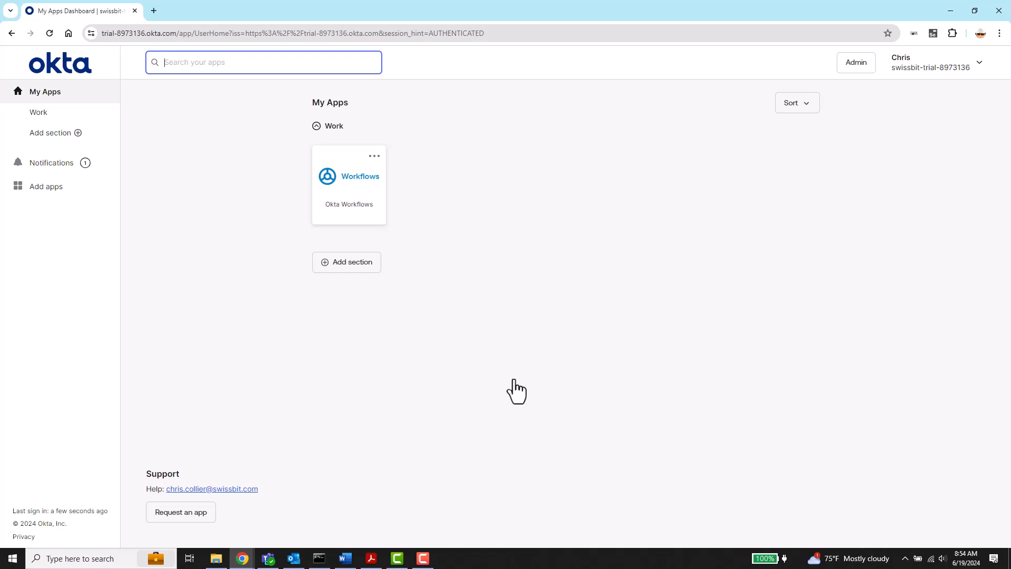
Step: Add FIDO2 (WebAuthn) as an authenticator from the Admin console's Security > Authenticators page
{"action": "left_click", "coordinate": [854, 65]}
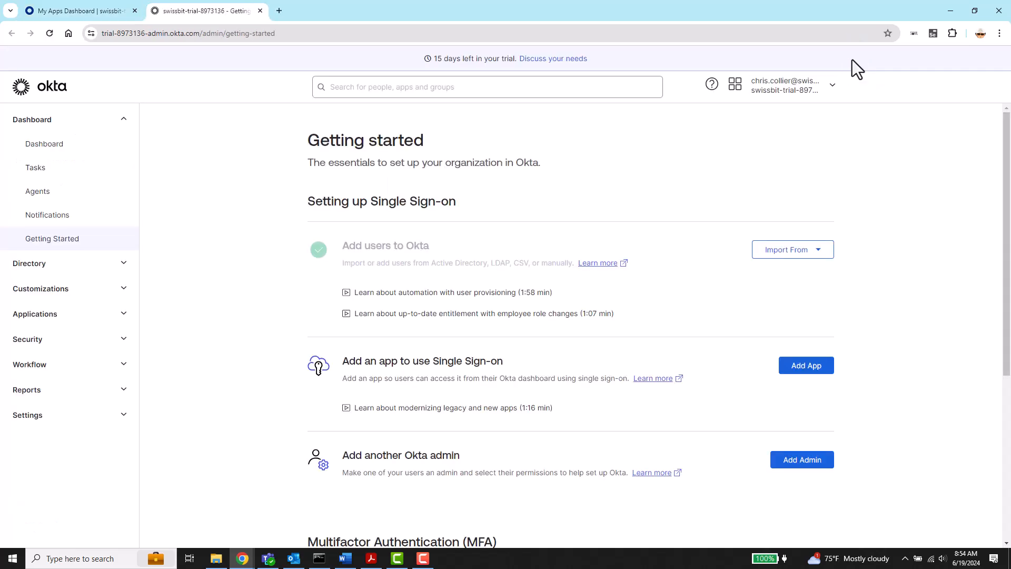
{"action": "left_click", "coordinate": [125, 121]}
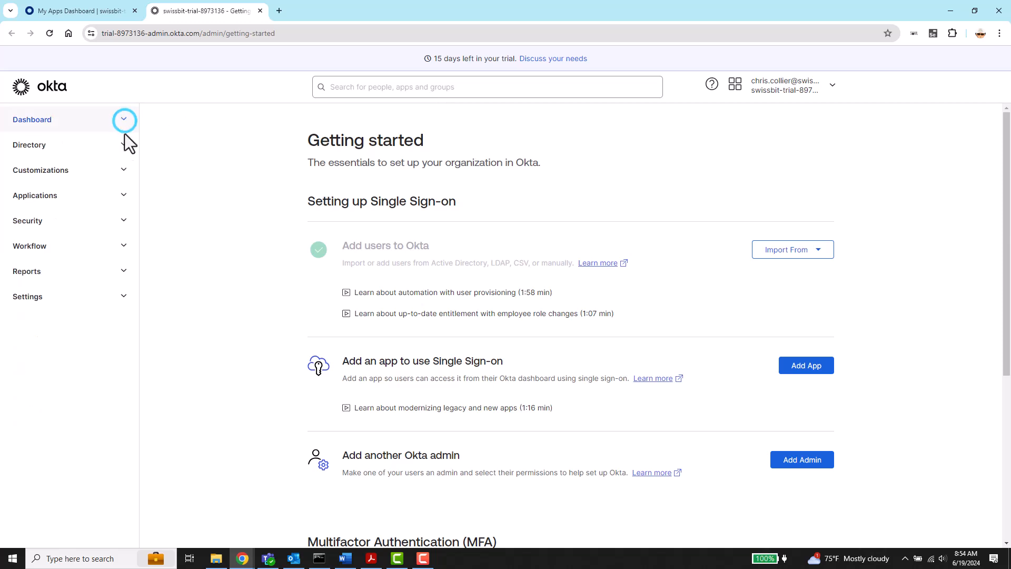
{"action": "left_click", "coordinate": [124, 221]}
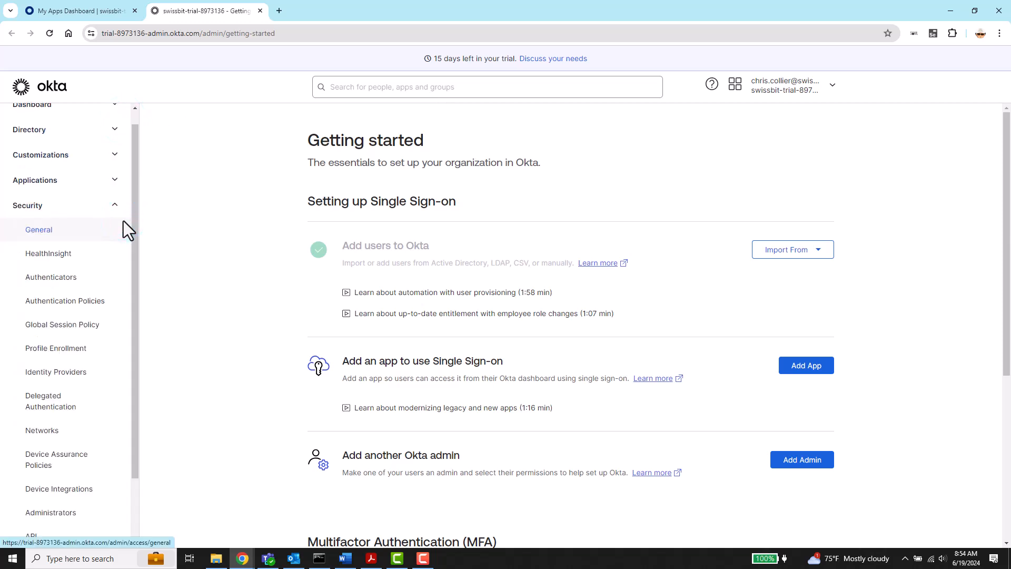
{"action": "left_click", "coordinate": [96, 278]}
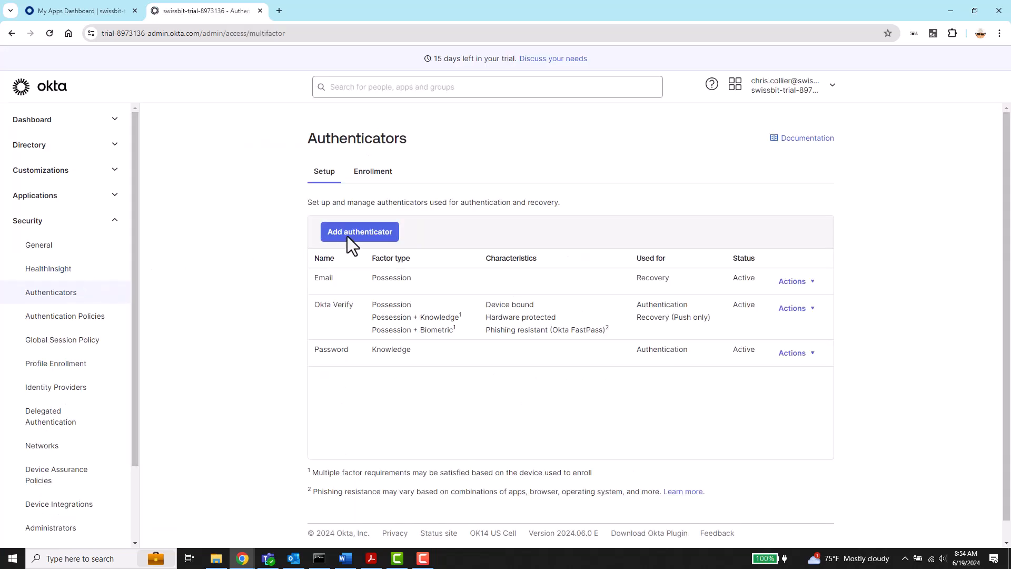
{"action": "left_click", "coordinate": [373, 232]}
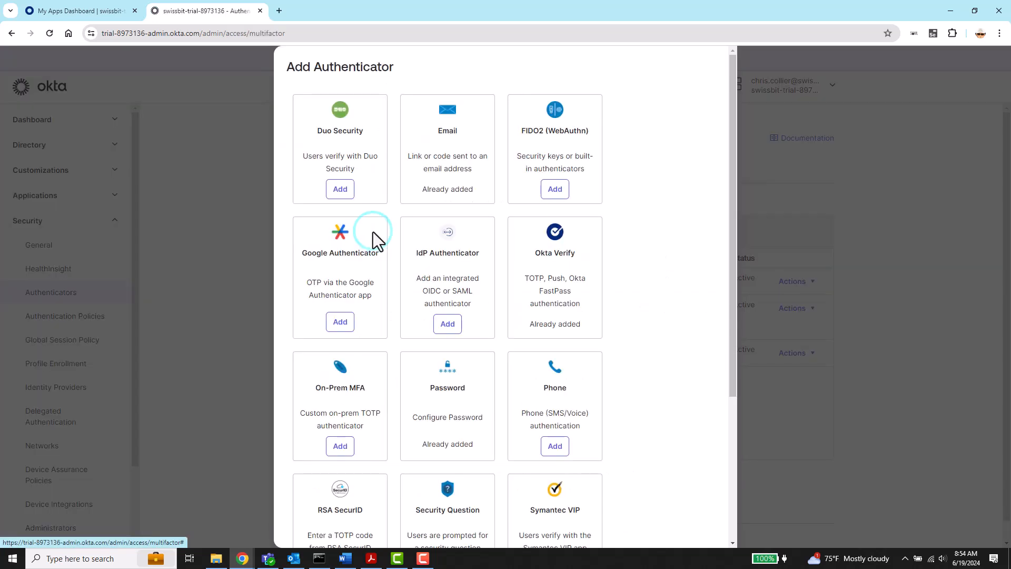
{"action": "left_click", "coordinate": [508, 322]}
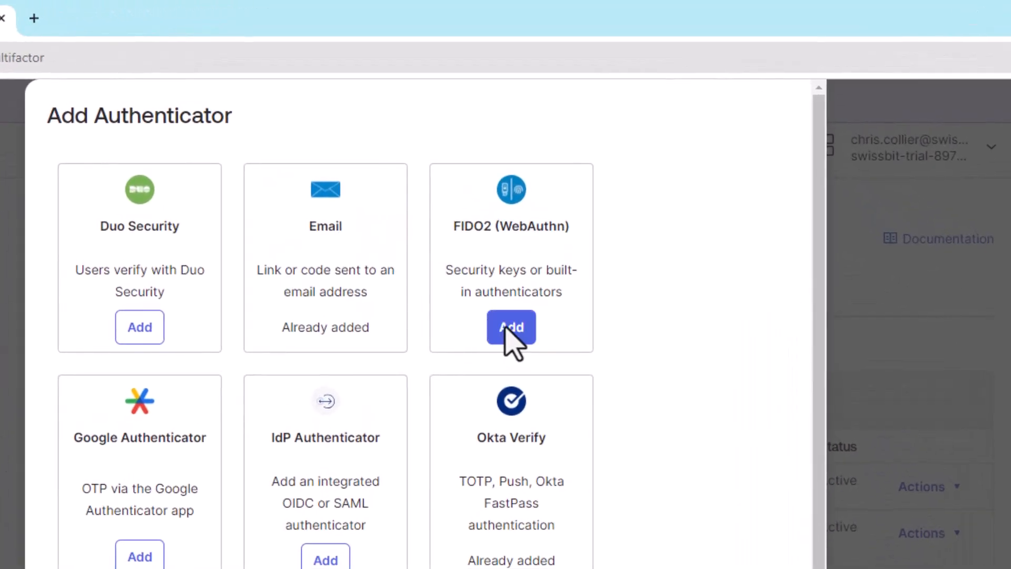
{"action": "left_click", "coordinate": [507, 330]}
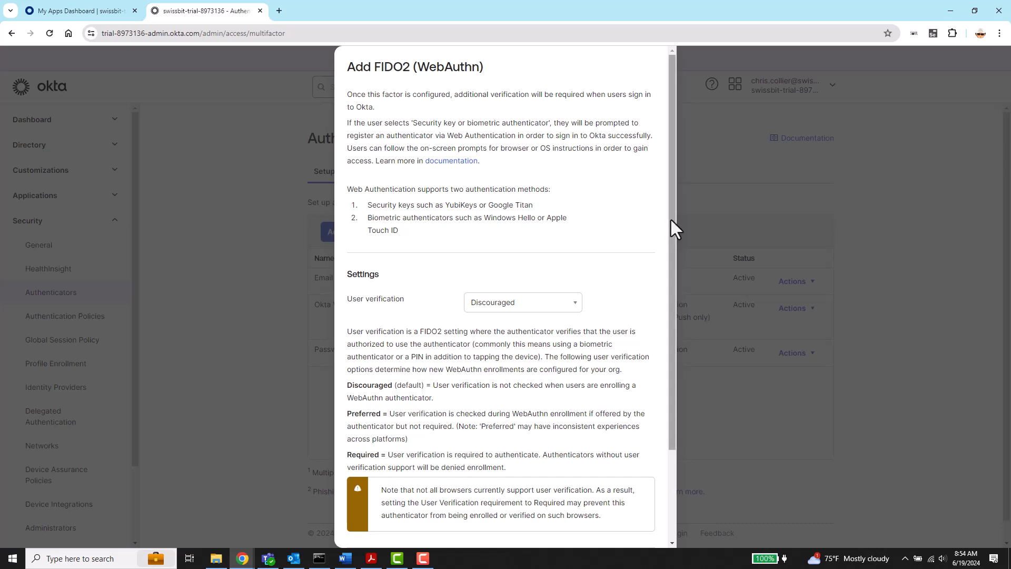
{"action": "left_click_drag", "start_coordinate": [671, 219], "coordinate": [653, 344]}
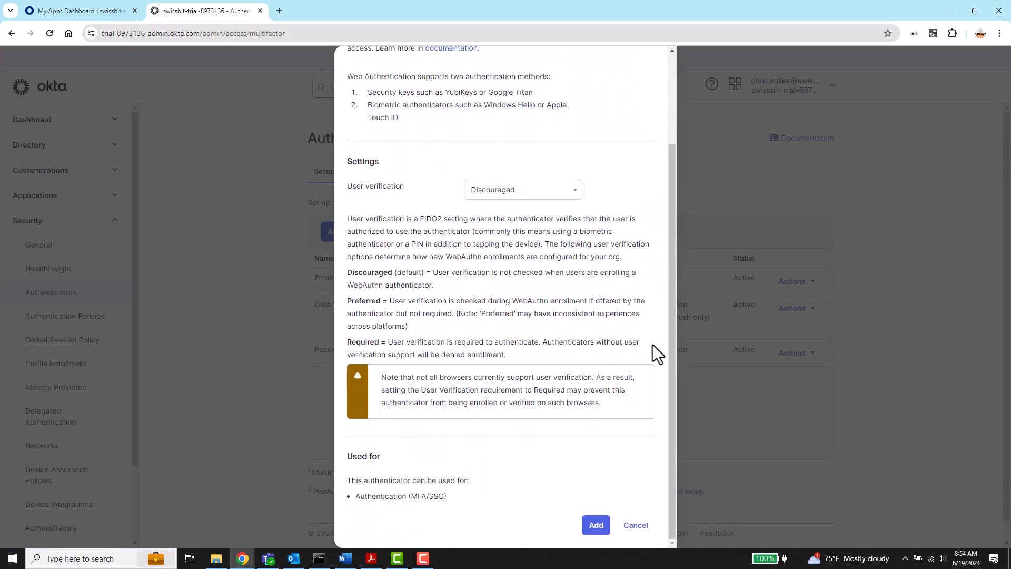
{"action": "left_click", "coordinate": [596, 525]}
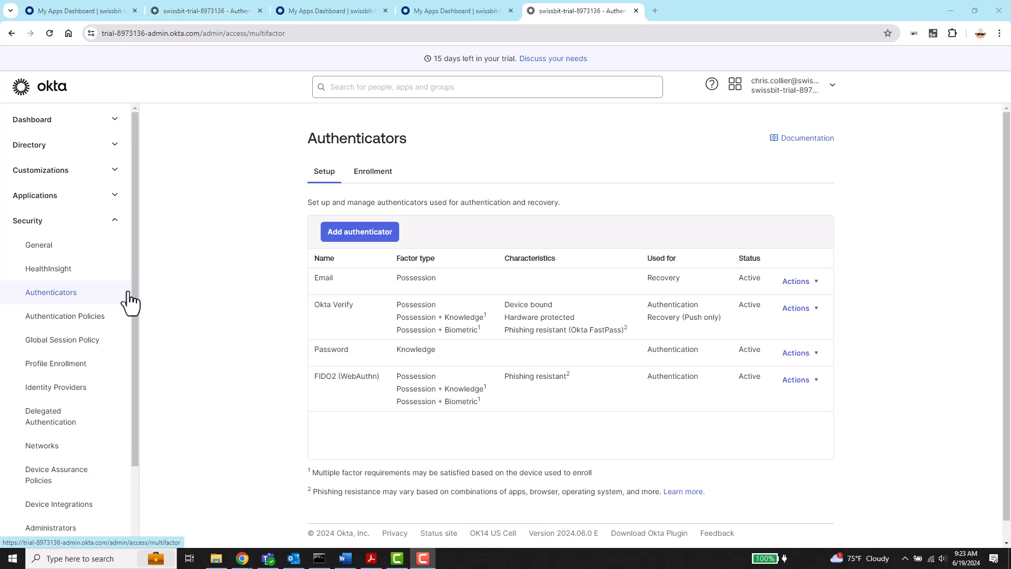
Step: Add a 'FIDO2 Swissbit' rule to the Okta Dashboard policy requiring a phishing-resistant possession factor
{"action": "left_click", "coordinate": [104, 319]}
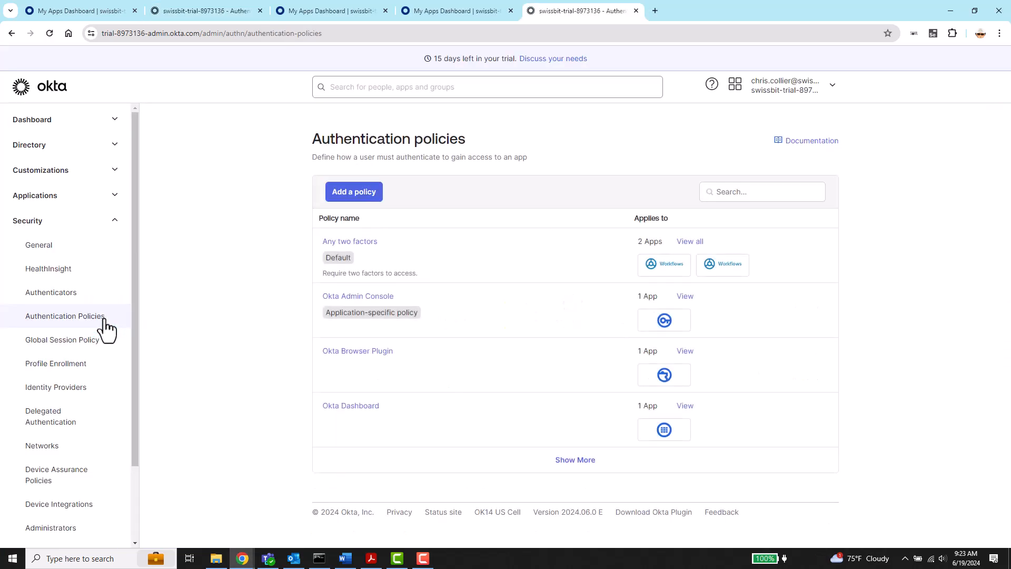
{"action": "left_click", "coordinate": [349, 407]}
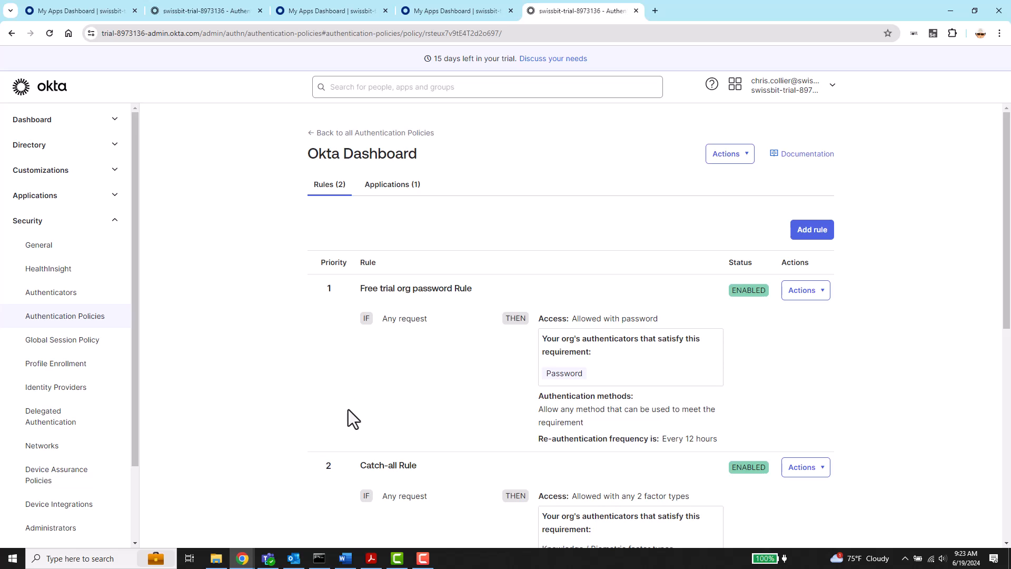
{"action": "left_click", "coordinate": [810, 236]}
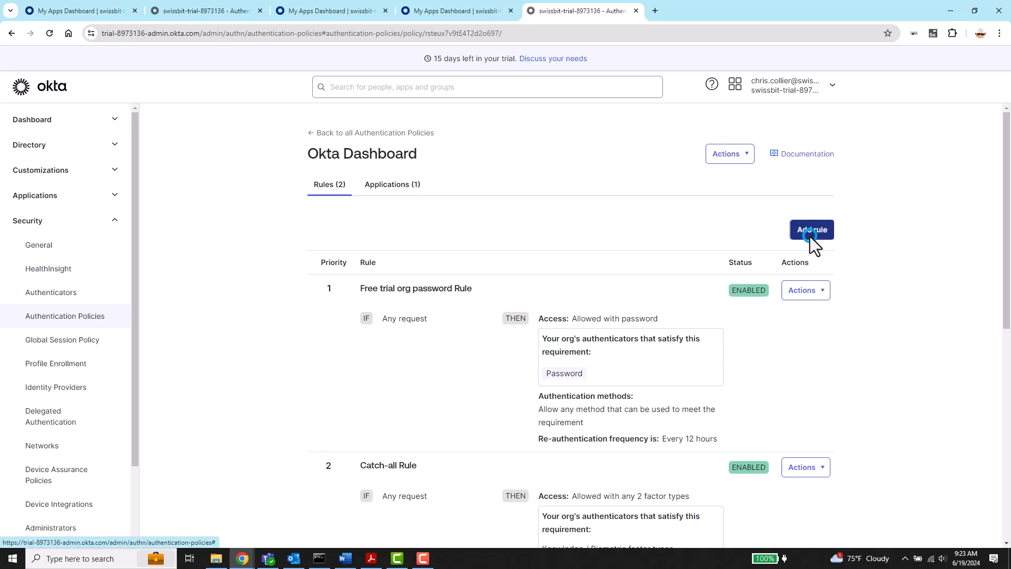
{"action": "type", "text": "FIDO2 Swissbit"}
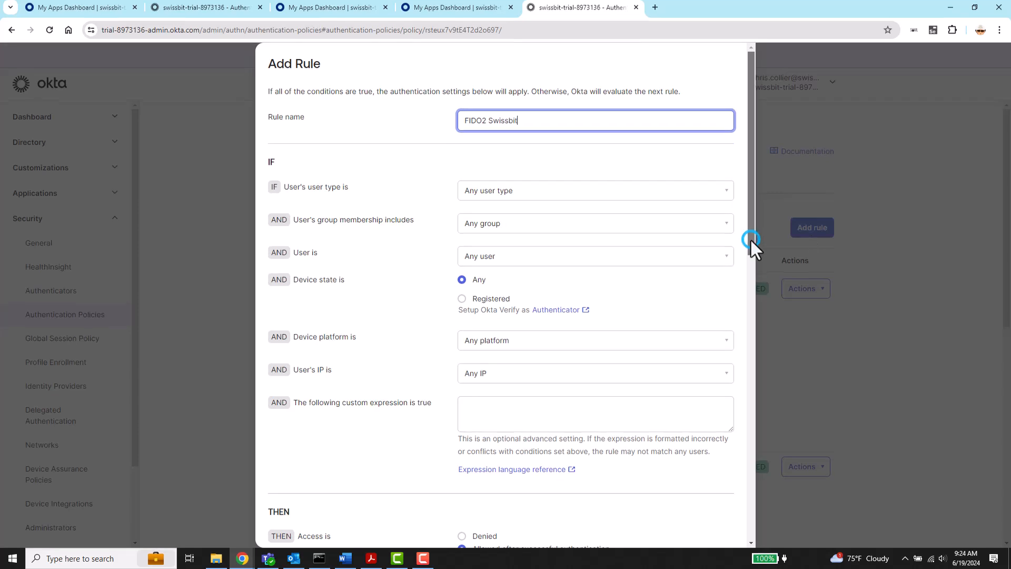
{"action": "left_click_drag", "start_coordinate": [750, 239], "coordinate": [744, 369]}
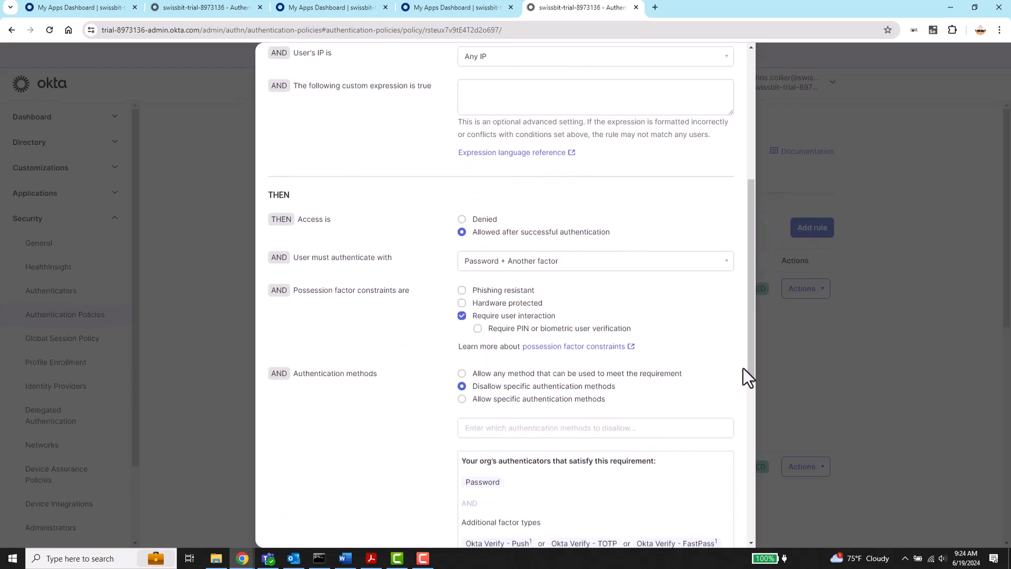
{"action": "left_click", "coordinate": [725, 270]}
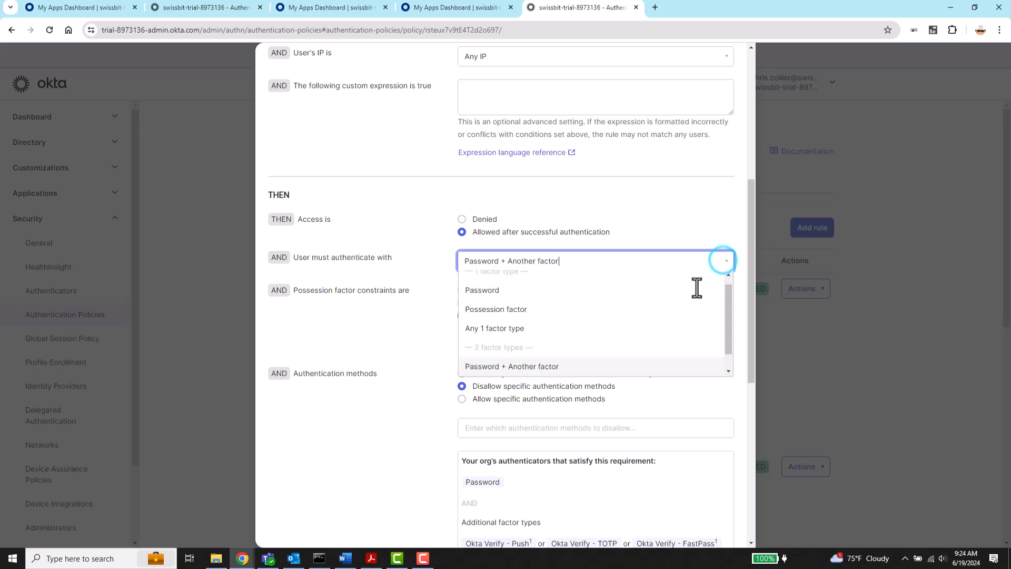
{"action": "scroll", "coordinate": [686, 310], "scroll_direction": "down", "scroll_amount": 1}
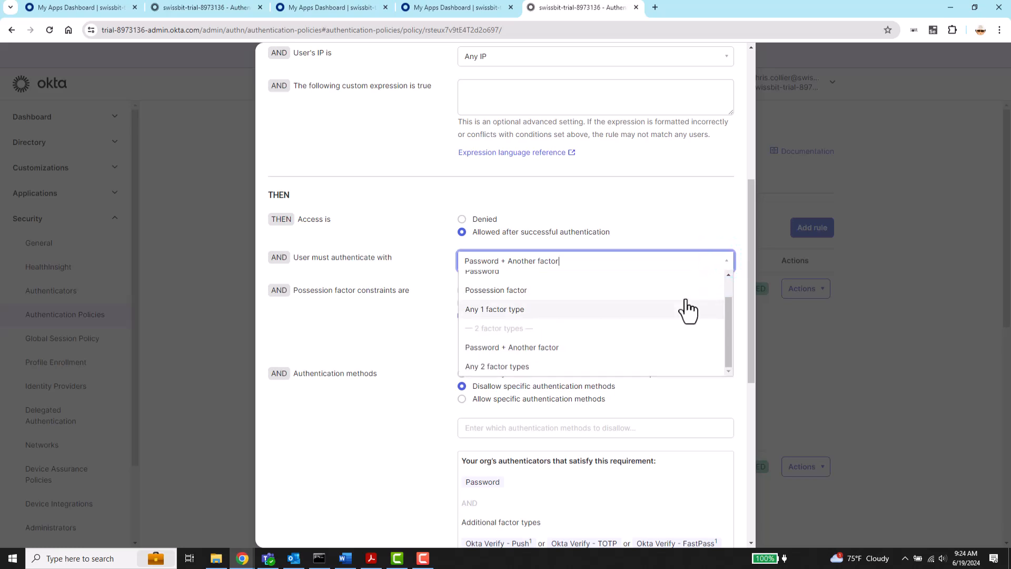
{"action": "left_click", "coordinate": [685, 292]}
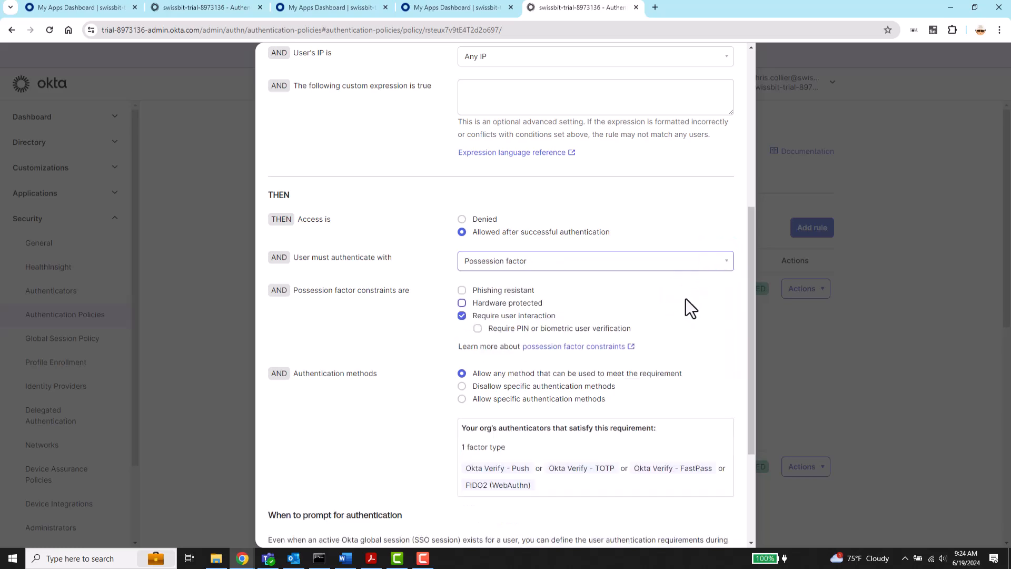
{"action": "left_click", "coordinate": [461, 290]}
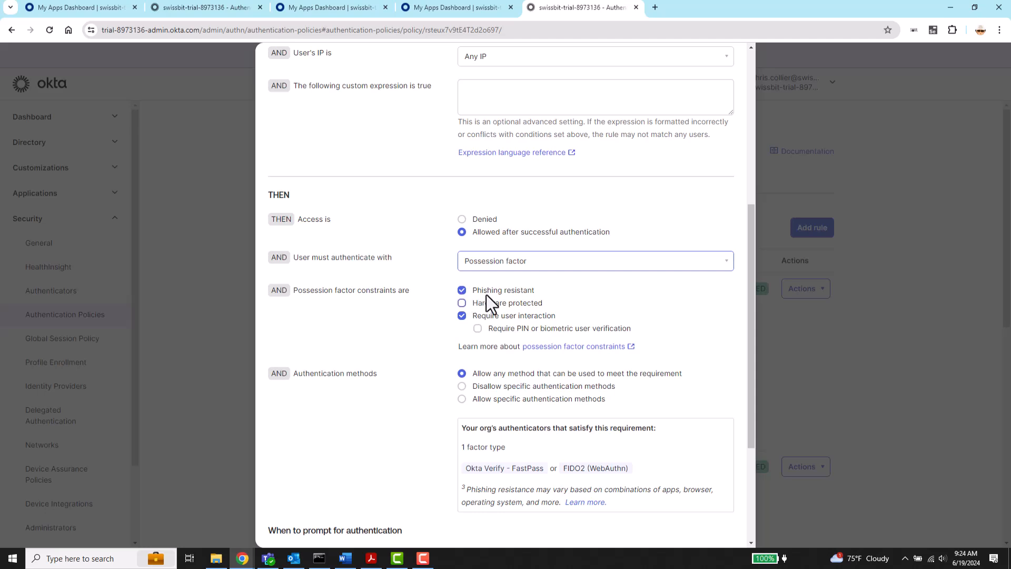
{"action": "left_click_drag", "start_coordinate": [751, 318], "coordinate": [751, 434]}
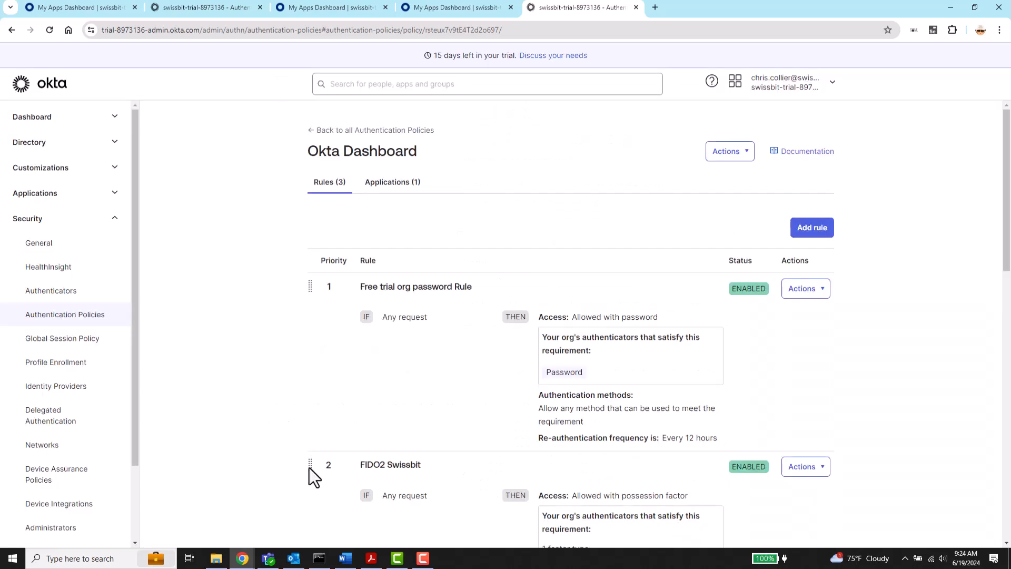
Step: Drag FIDO2 Swissbit to priority 1 in the Okta Dashboard policy, then sign out
{"action": "left_click_drag", "start_coordinate": [309, 465], "coordinate": [320, 292]}
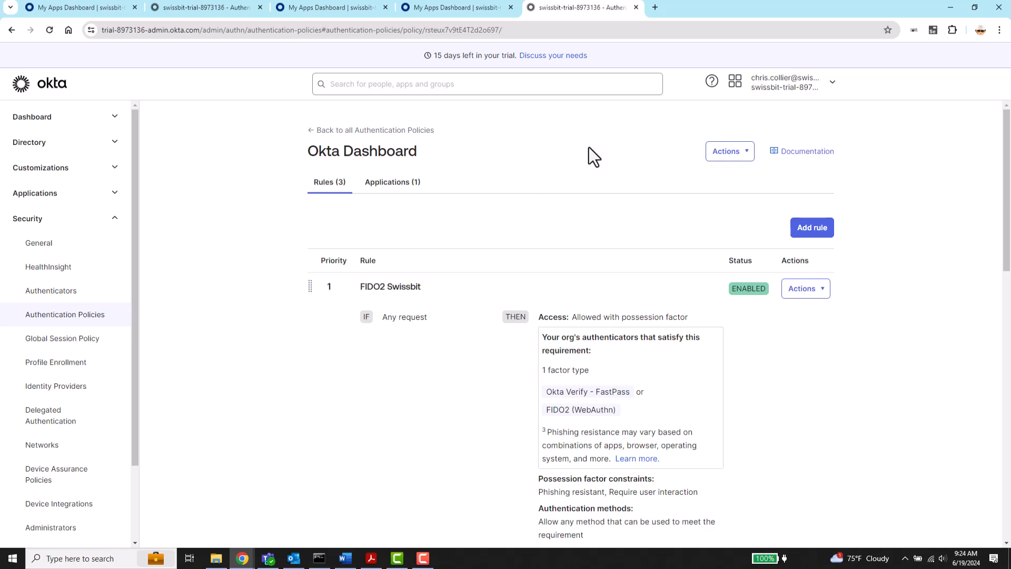
{"action": "left_click", "coordinate": [759, 86]}
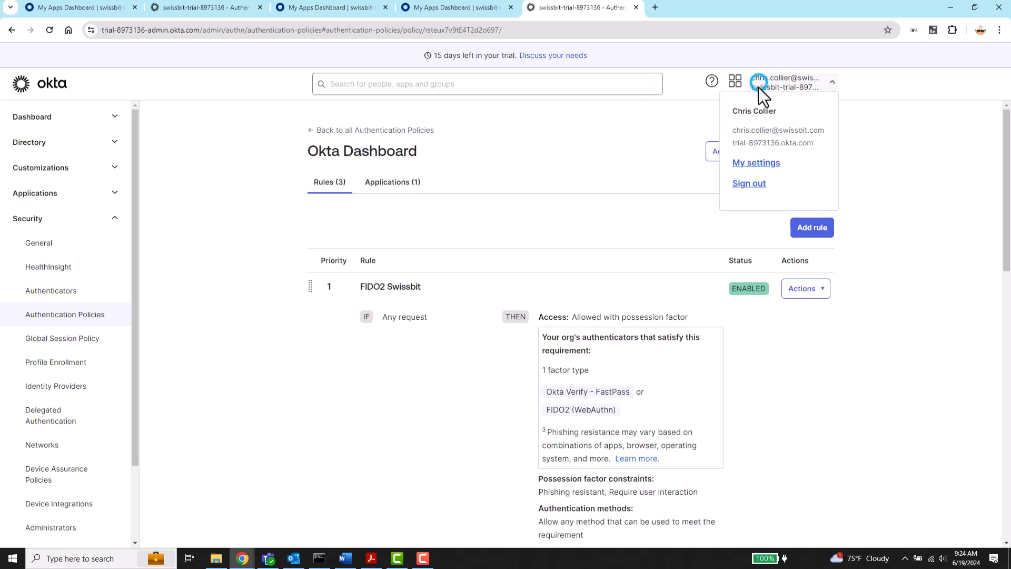
{"action": "left_click", "coordinate": [749, 184]}
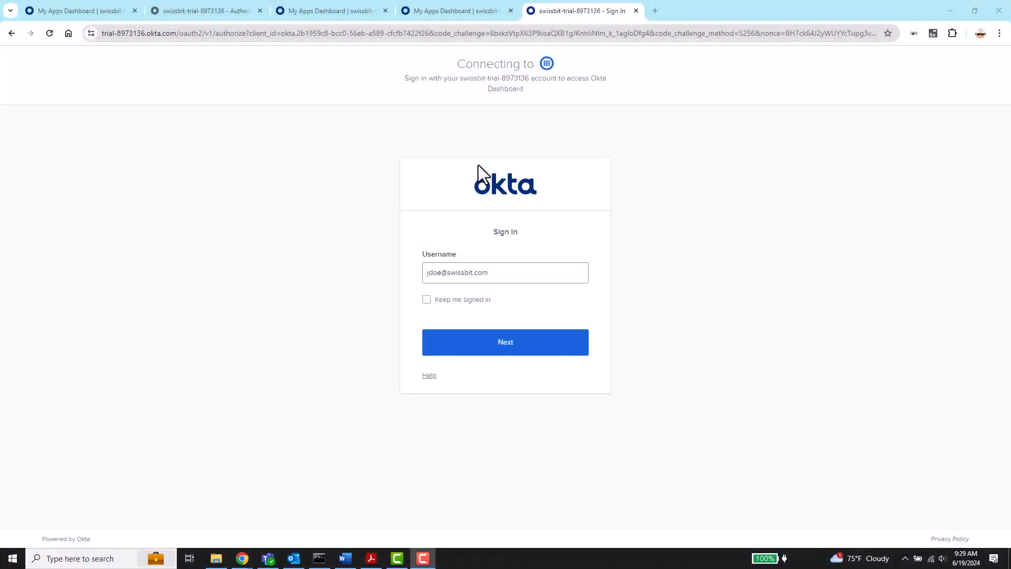
Step: Sign in to Okta as the end user with username and password
{"action": "left_click", "coordinate": [504, 347]}
{"action": "type", "text": "************"}
{"action": "key", "text": "Return"}
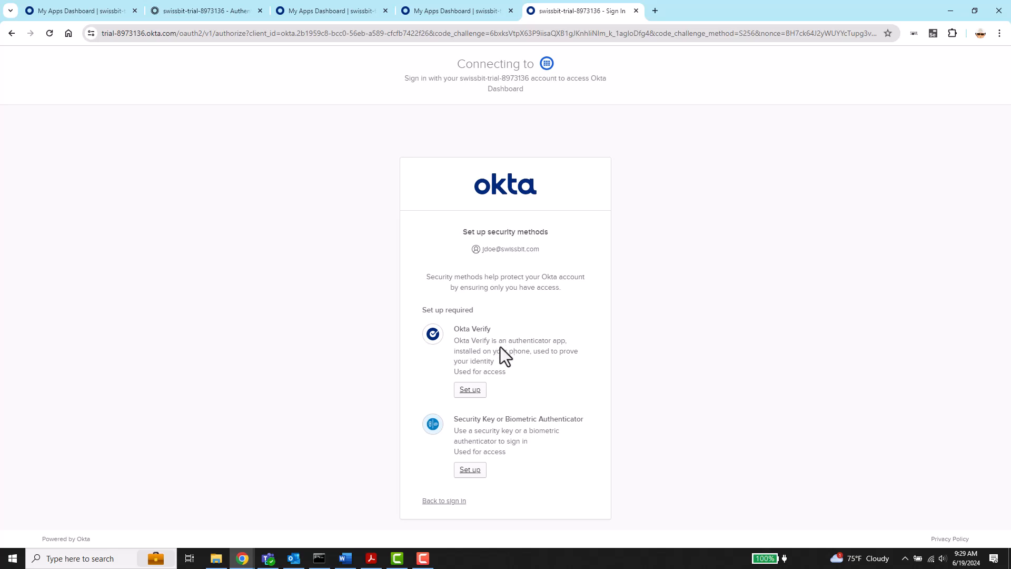
Step: Enroll the external security key as a passkey, confirming with the key's PIN
{"action": "left_click", "coordinate": [459, 476]}
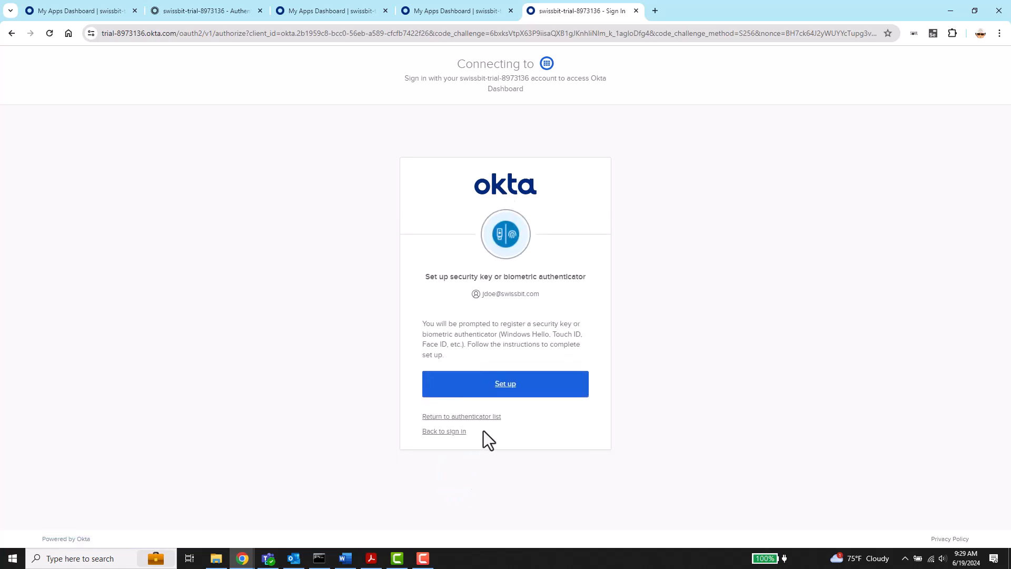
{"action": "left_click", "coordinate": [500, 393]}
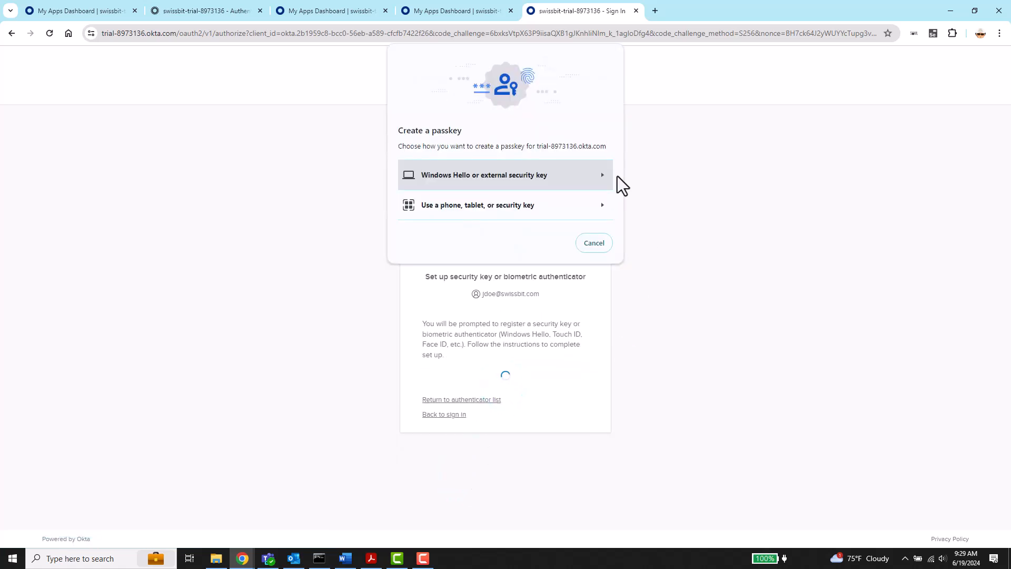
{"action": "left_click", "coordinate": [586, 170]}
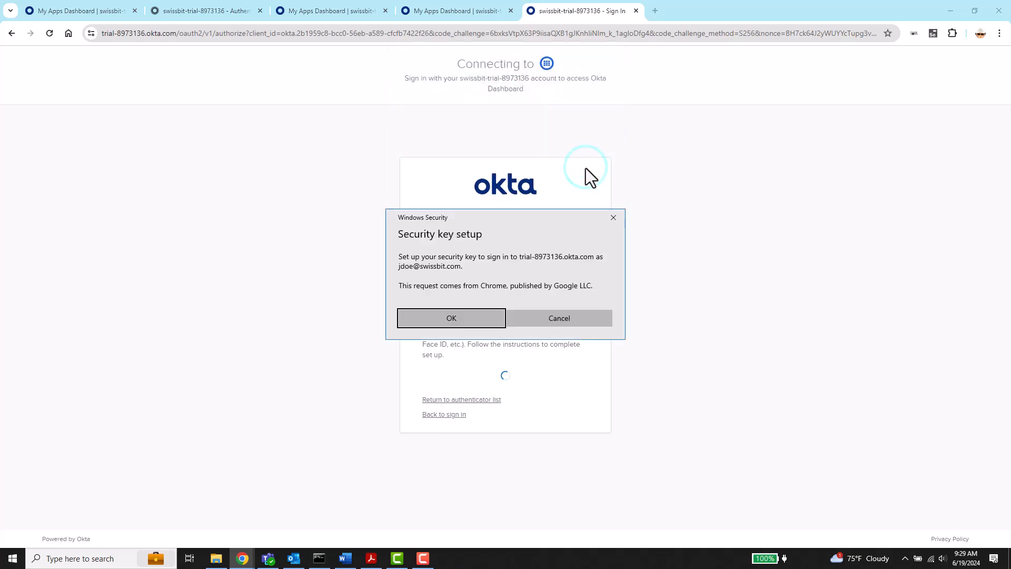
{"action": "left_click", "coordinate": [498, 320]}
{"action": "left_click", "coordinate": [487, 312]}
{"action": "type", "text": "123456"}
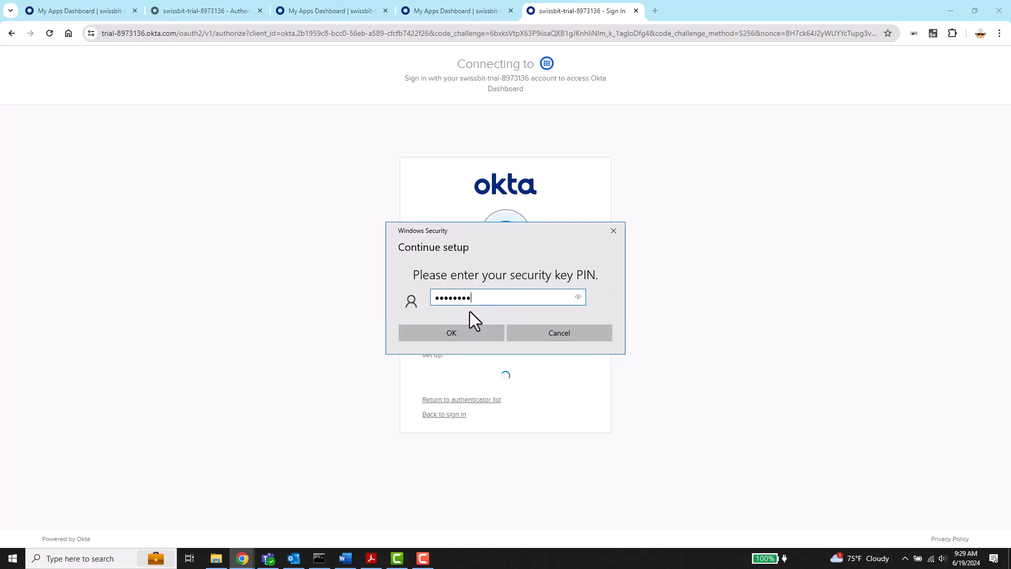
{"action": "left_click", "coordinate": [463, 328]}
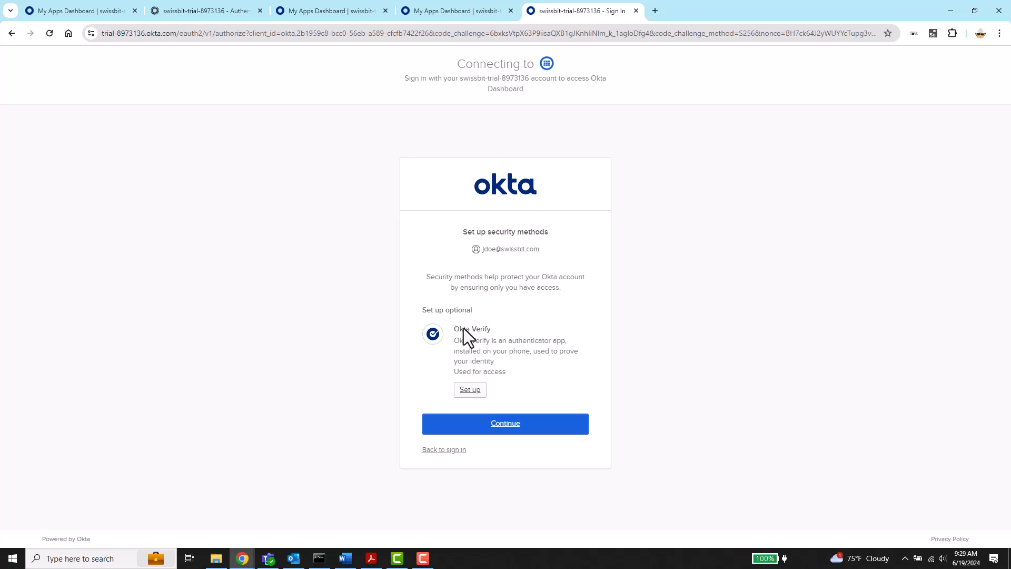
Step: Finish enrollment, then create and save an authentication policy named 'Passwordless Only'
{"action": "left_click", "coordinate": [493, 431]}
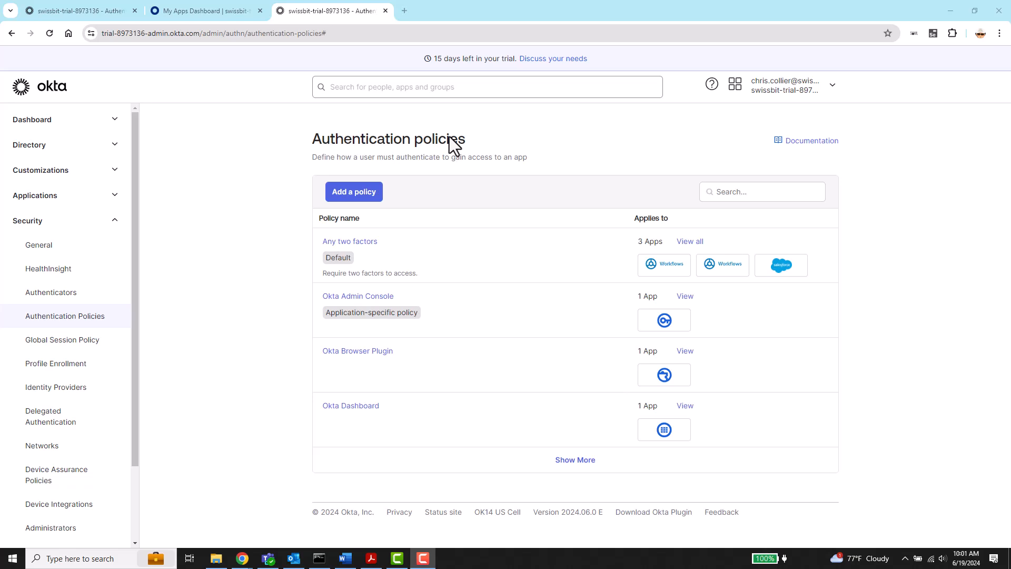
{"action": "left_click", "coordinate": [372, 192]}
{"action": "type", "text": "Passwordless Only"}
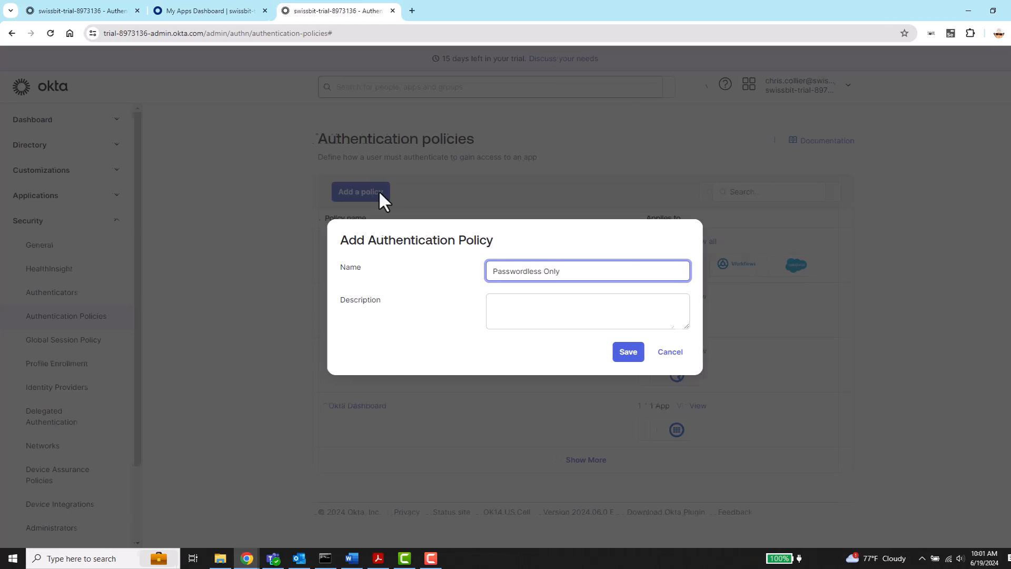
{"action": "left_click", "coordinate": [616, 354]}
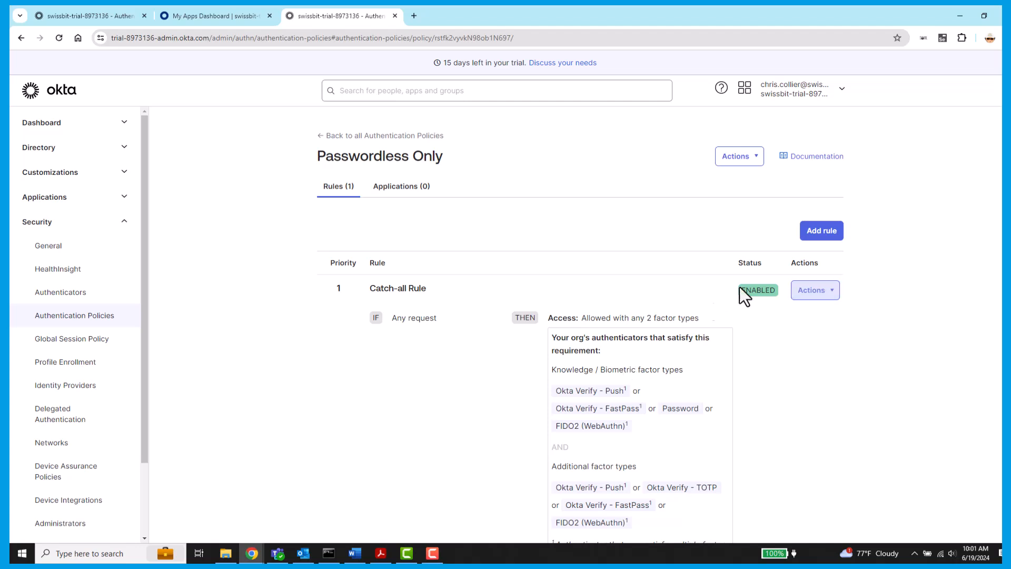
Step: Save a rule named 'FIDO2' requiring a phishing-resistant possession factor in Passwordless Only
{"action": "left_click", "coordinate": [828, 230]}
{"action": "type", "text": "FIDO2"}
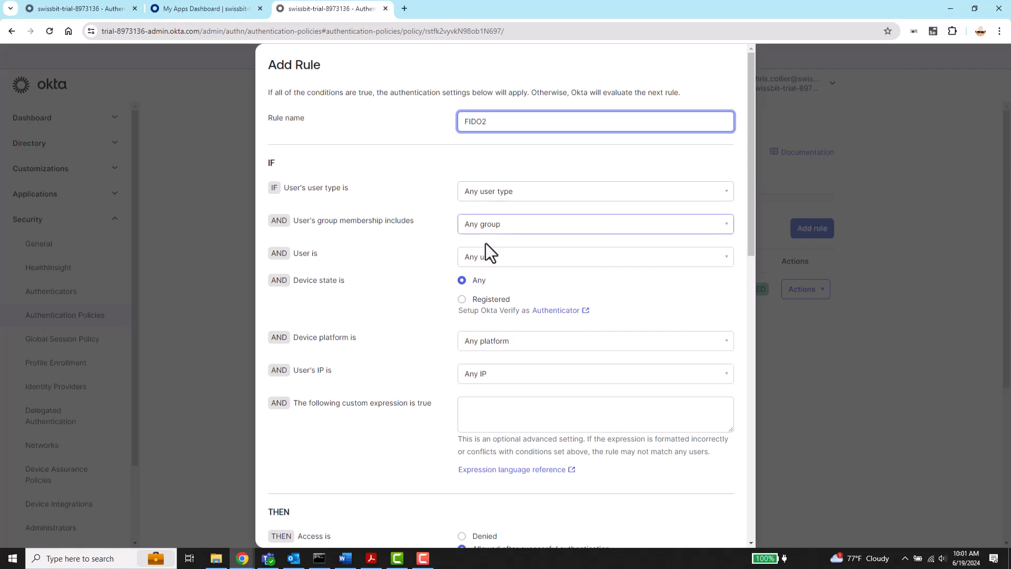
{"action": "scroll", "coordinate": [478, 354], "scroll_direction": "down", "scroll_amount": 4}
{"action": "scroll", "coordinate": [479, 354], "scroll_direction": "down", "scroll_amount": 1}
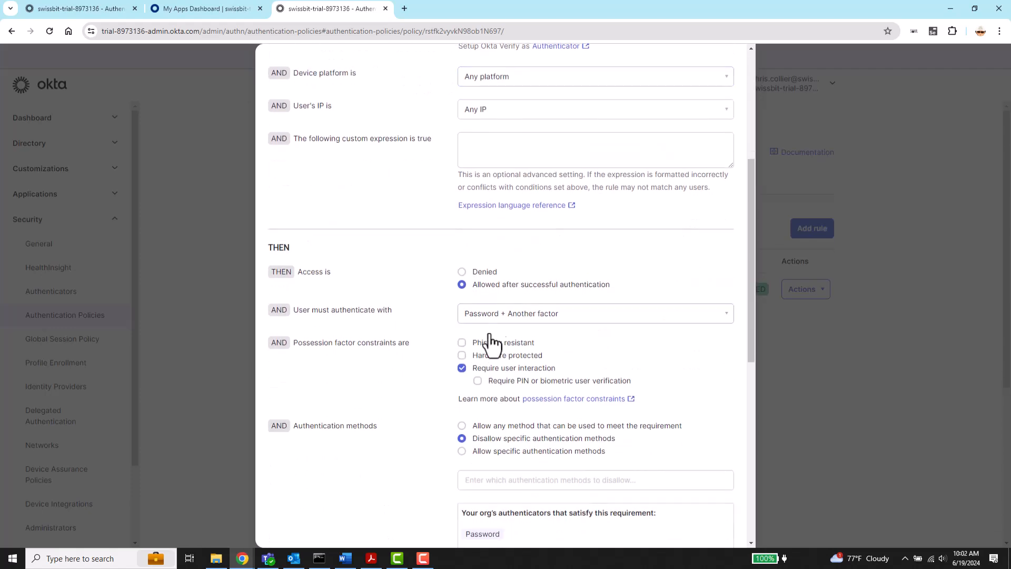
{"action": "left_click", "coordinate": [507, 314]}
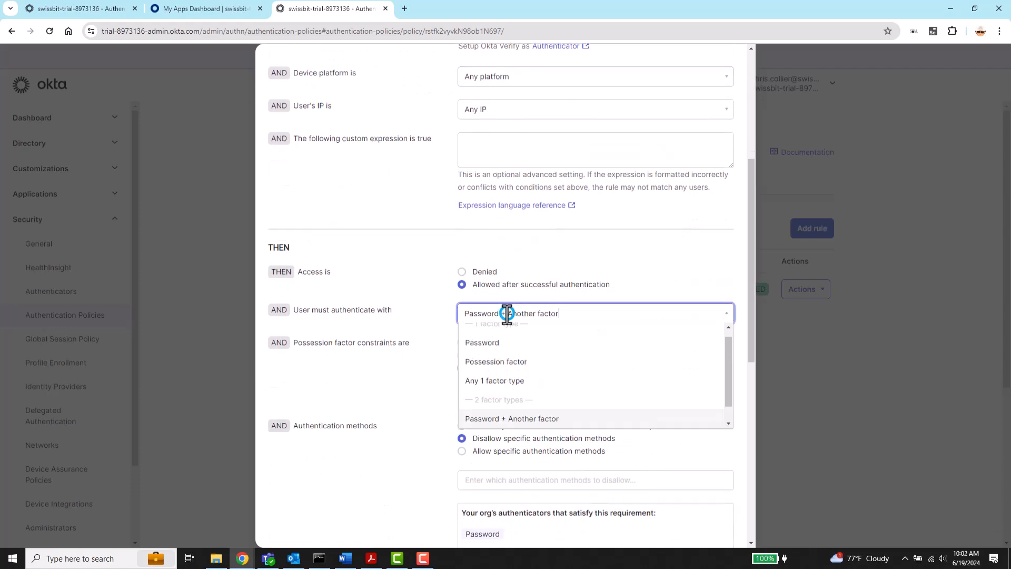
{"action": "left_click", "coordinate": [496, 362]}
{"action": "left_click", "coordinate": [462, 344]}
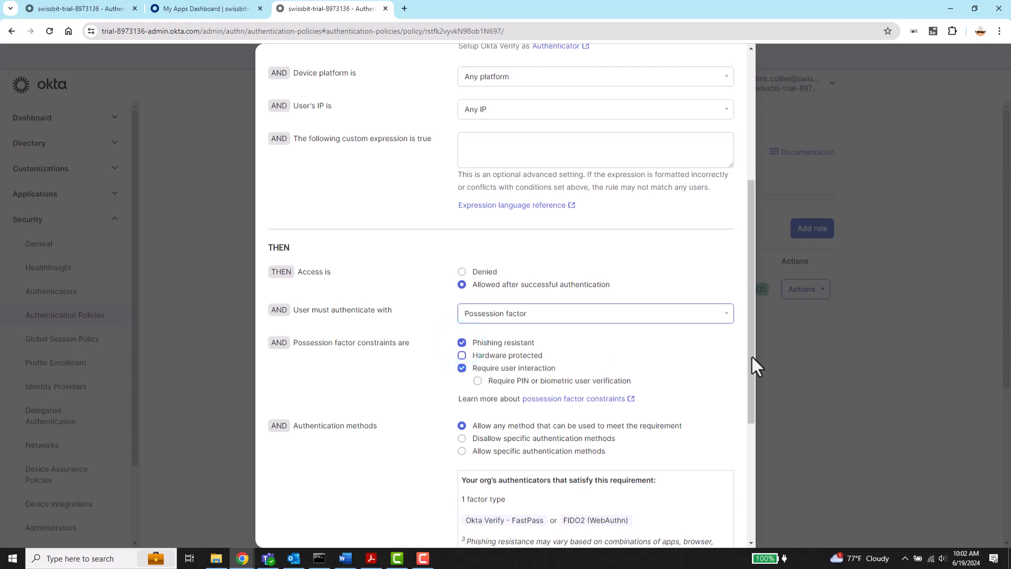
{"action": "left_click_drag", "start_coordinate": [752, 355], "coordinate": [731, 496]}
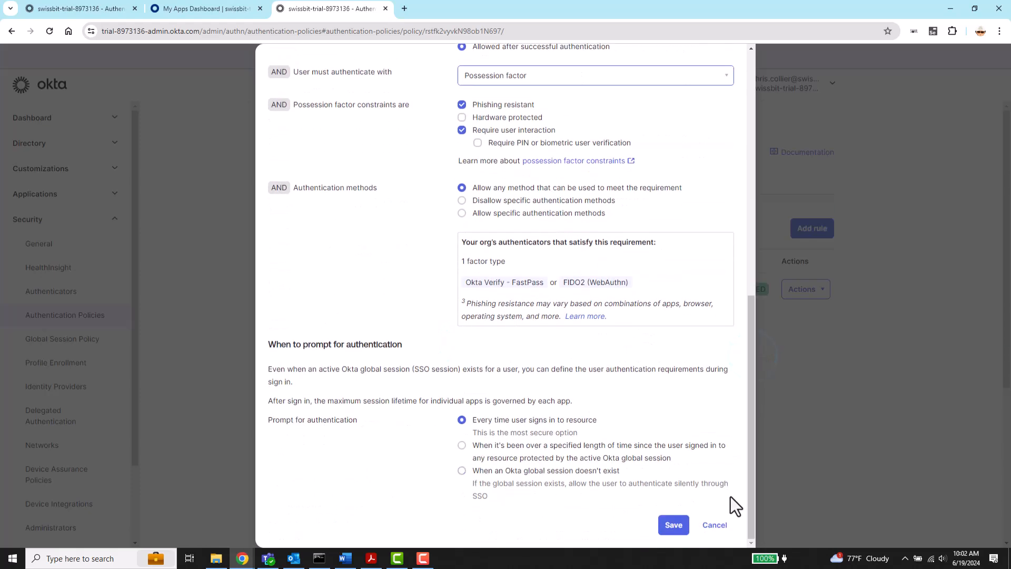
{"action": "left_click", "coordinate": [679, 525]}
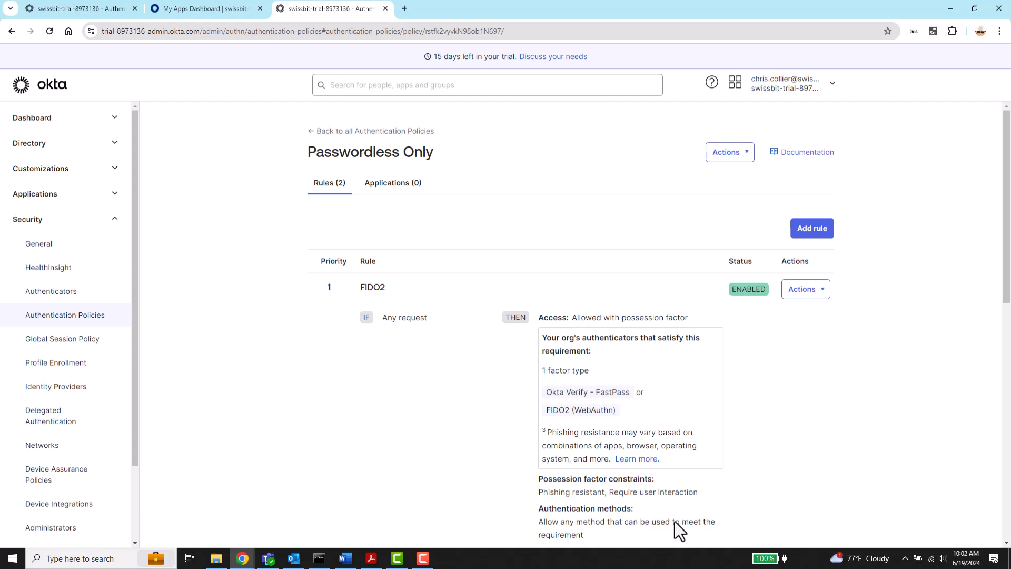
Step: Add Salesforce.com to the Passwordless Only policy's Applications list
{"action": "left_click", "coordinate": [405, 186]}
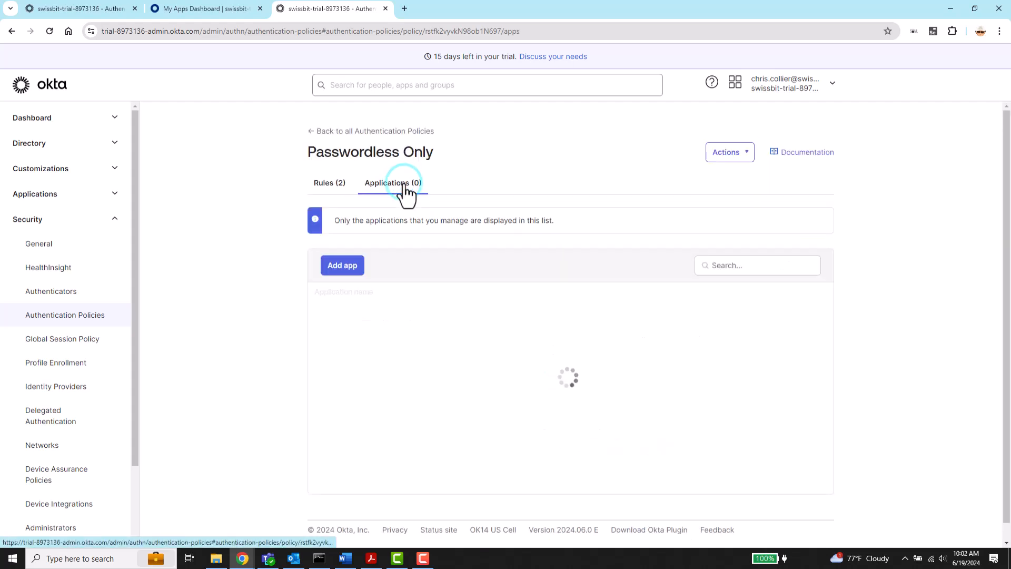
{"action": "left_click", "coordinate": [347, 266]}
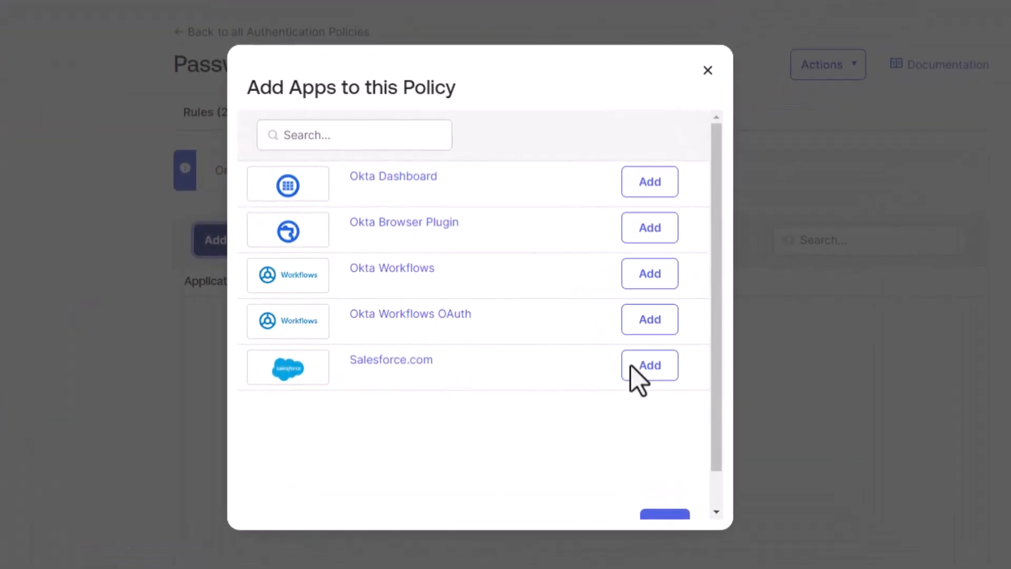
{"action": "left_click", "coordinate": [640, 364]}
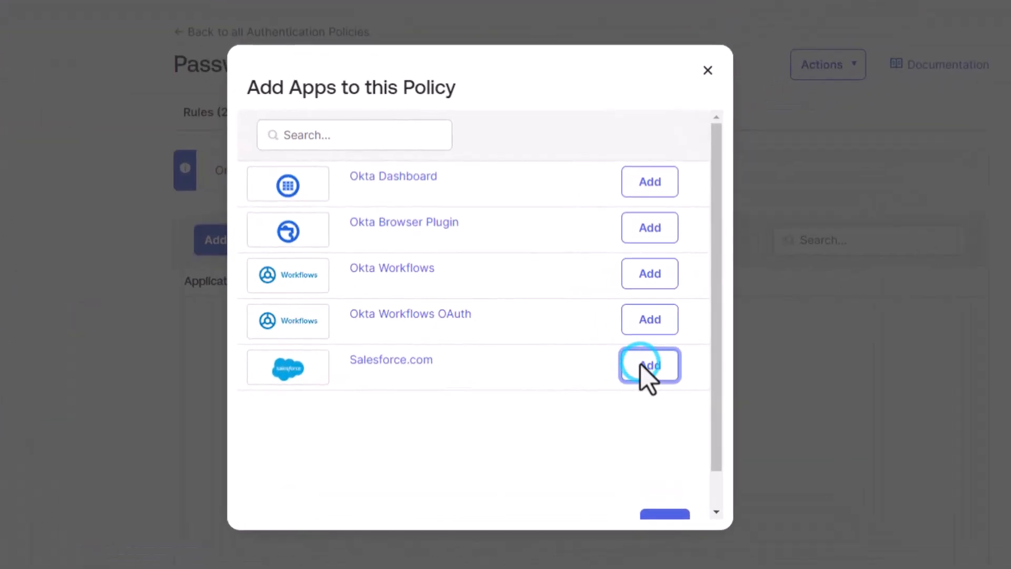
{"action": "scroll", "coordinate": [641, 364], "scroll_direction": "down", "scroll_amount": 1}
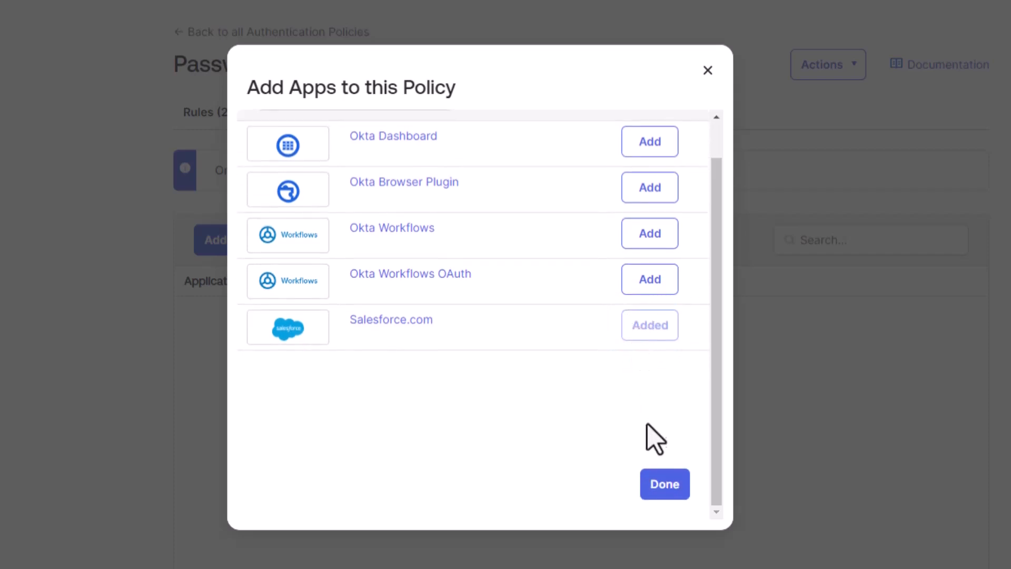
{"action": "left_click", "coordinate": [653, 478]}
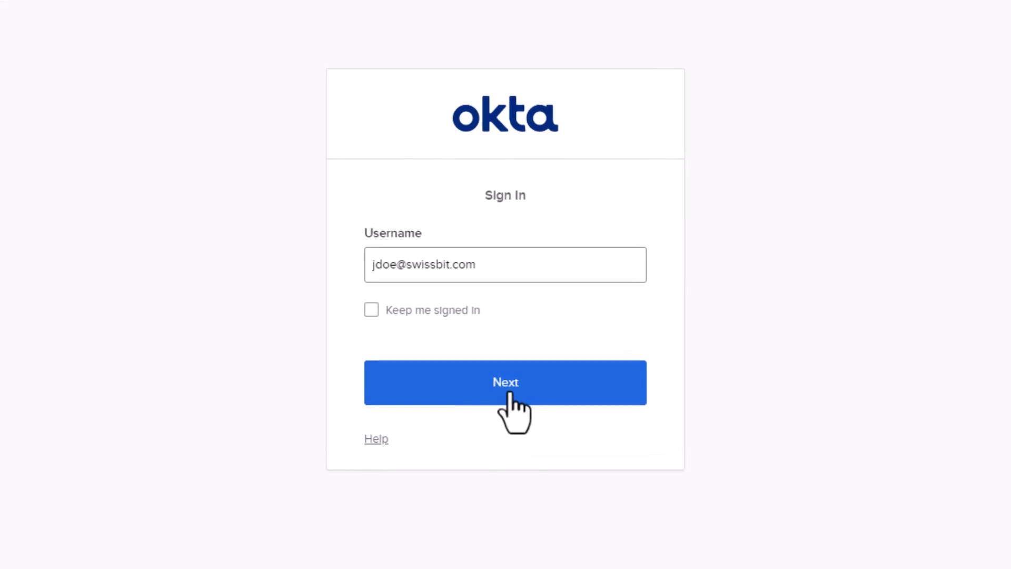
Step: Sign in as the end user with username and password
{"action": "left_click", "coordinate": [510, 393]}
{"action": "type", "text": "••••••••••••"}
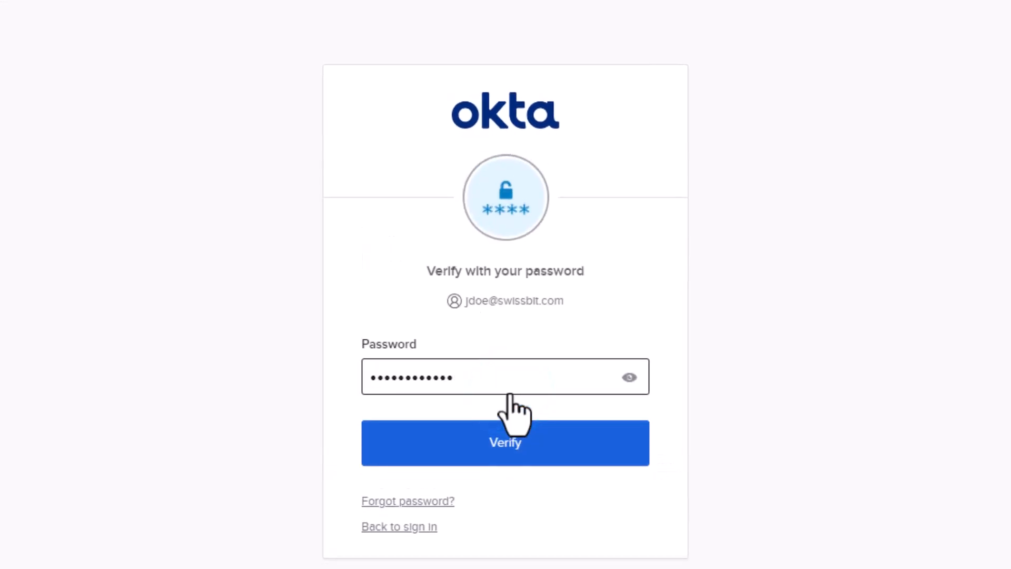
{"action": "key", "text": "Return"}
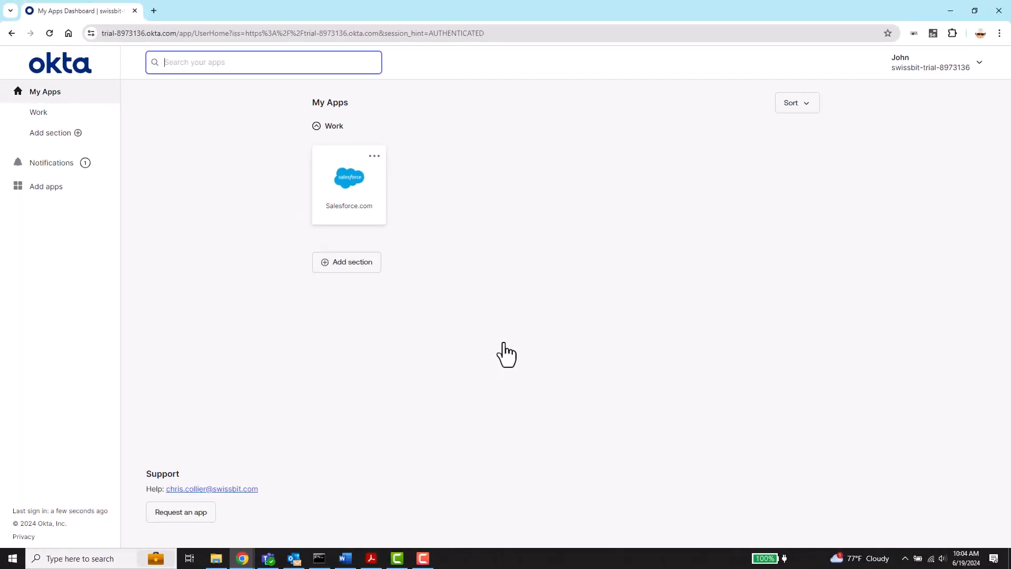
Step: Launch Salesforce.com and verify with the external security key and its PIN
{"action": "left_click", "coordinate": [360, 199]}
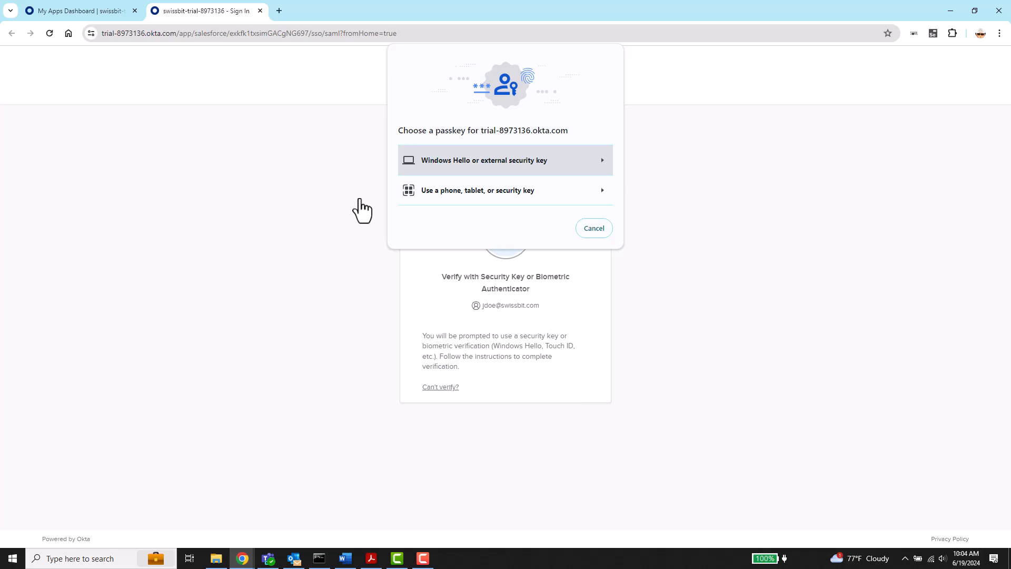
{"action": "left_click", "coordinate": [533, 169]}
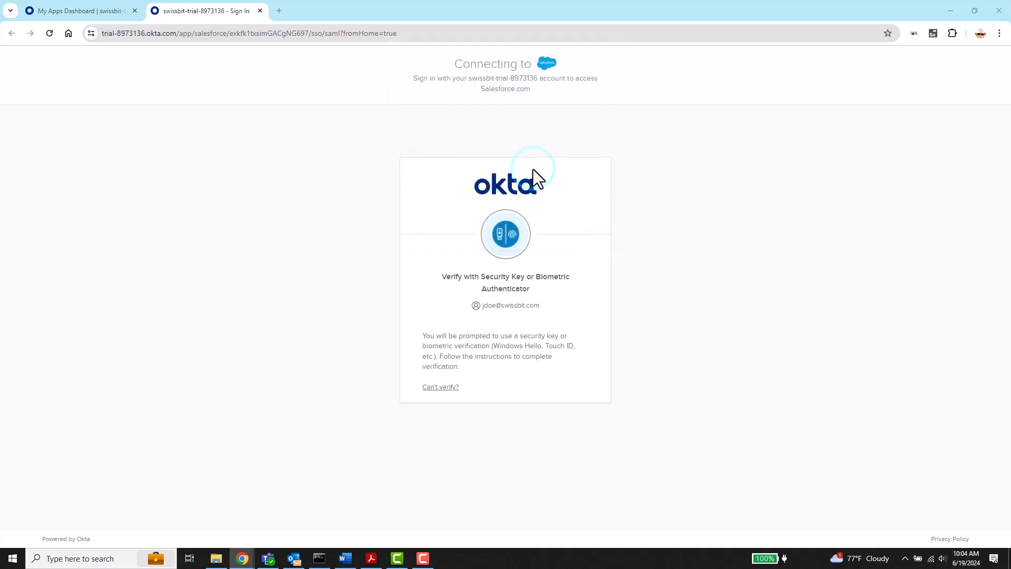
{"action": "type", "text": "********"}
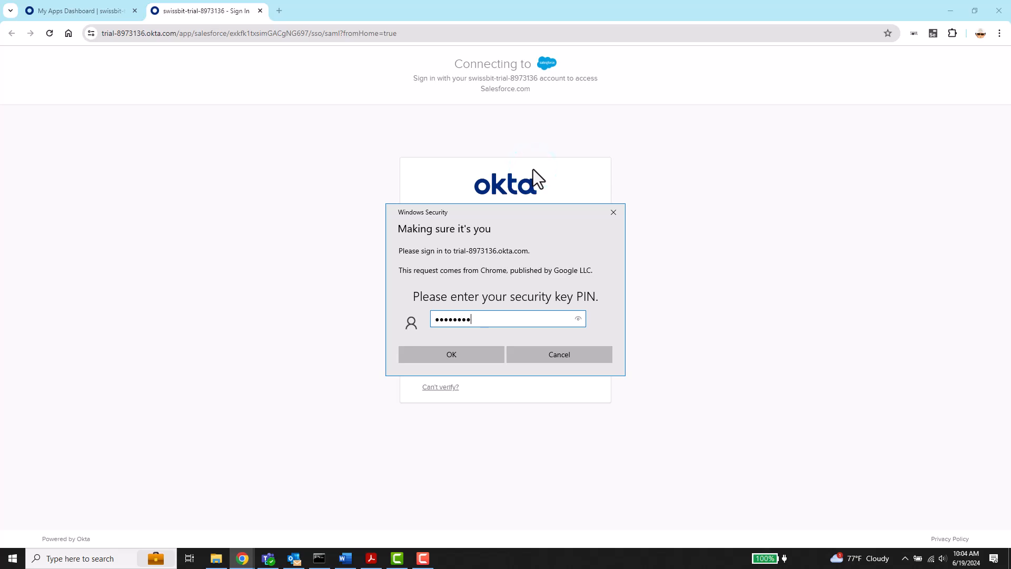
{"action": "left_click", "coordinate": [451, 354]}
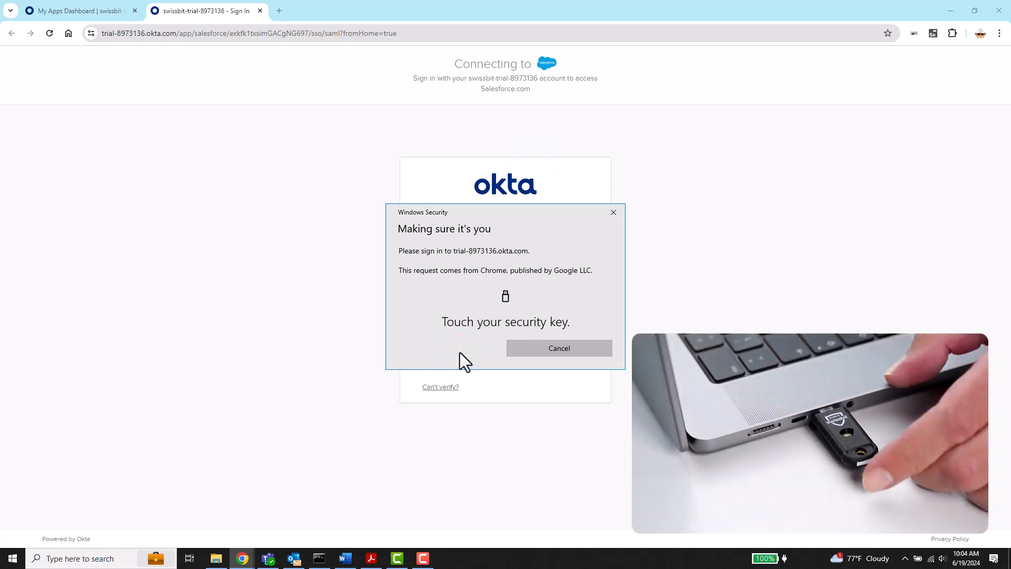